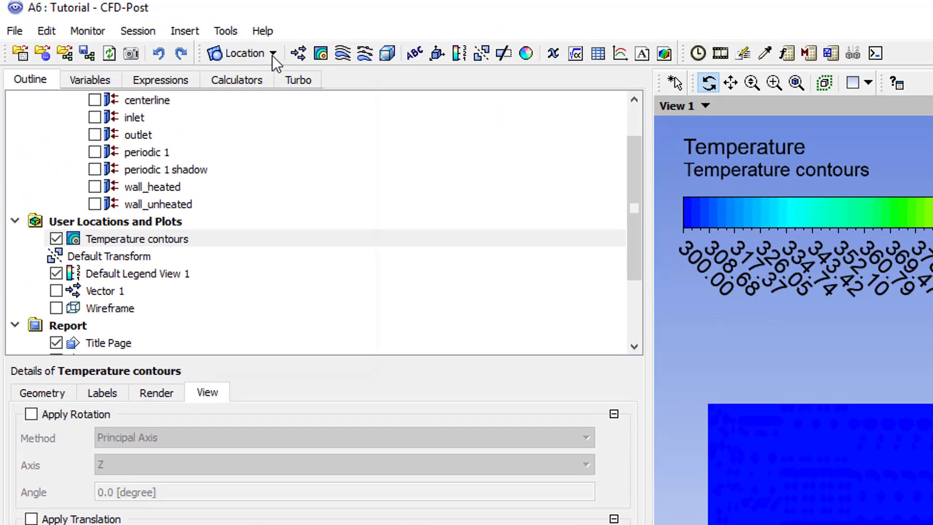
Insert a line location named "wall".
left_click(148, 30)
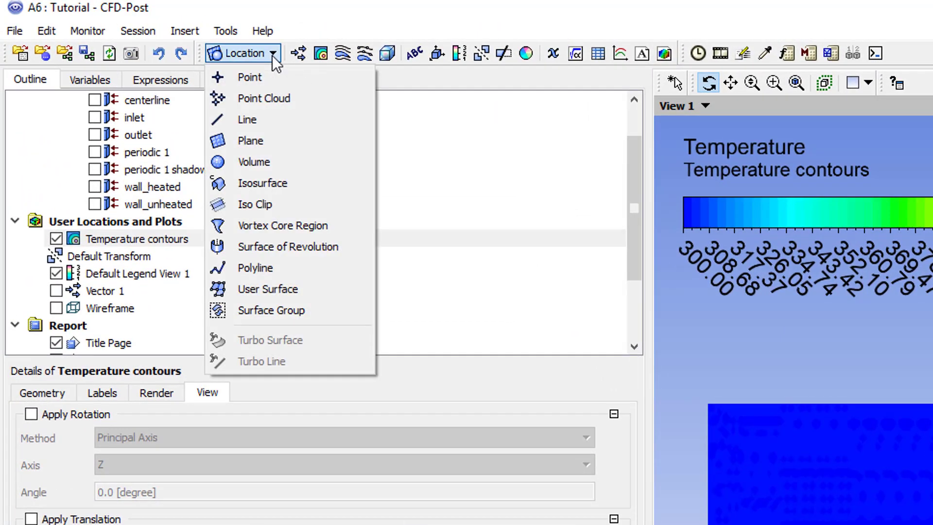
left_click(272, 119)
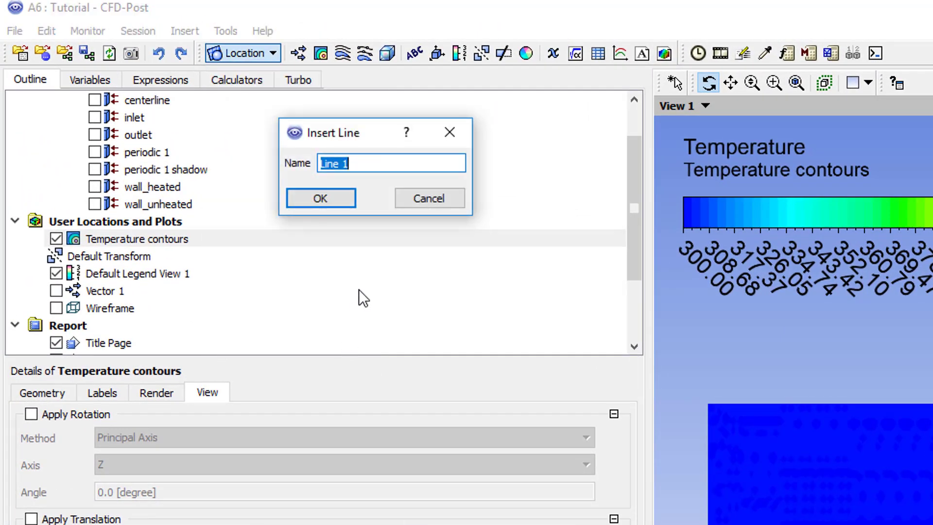
type("wall")
left_click(337, 199)
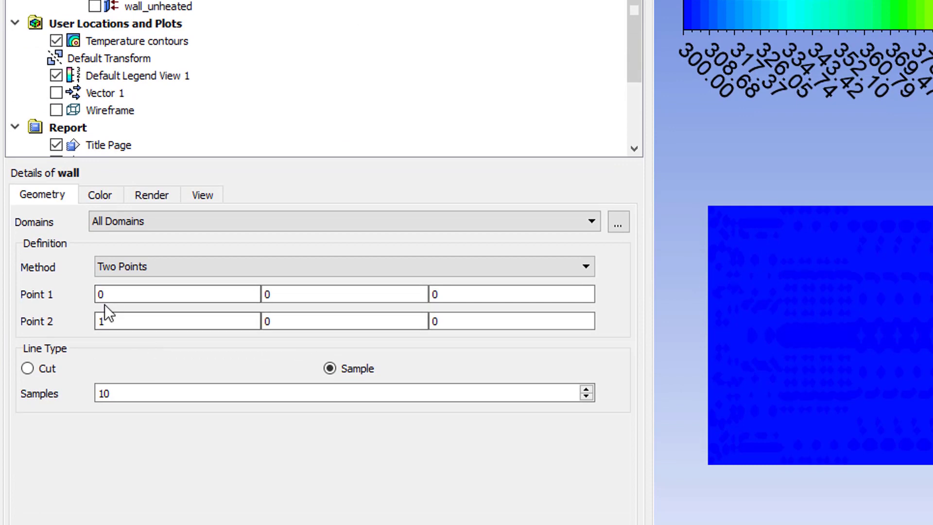
Define the wall line by two points, from (0, 0.06, 0) to (15, 0.06, 0).
left_click(111, 293)
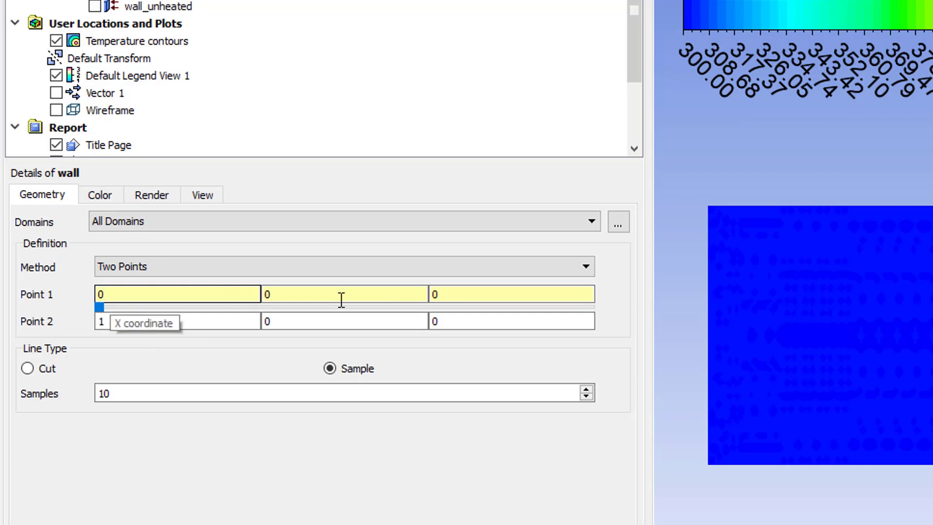
left_click(292, 294)
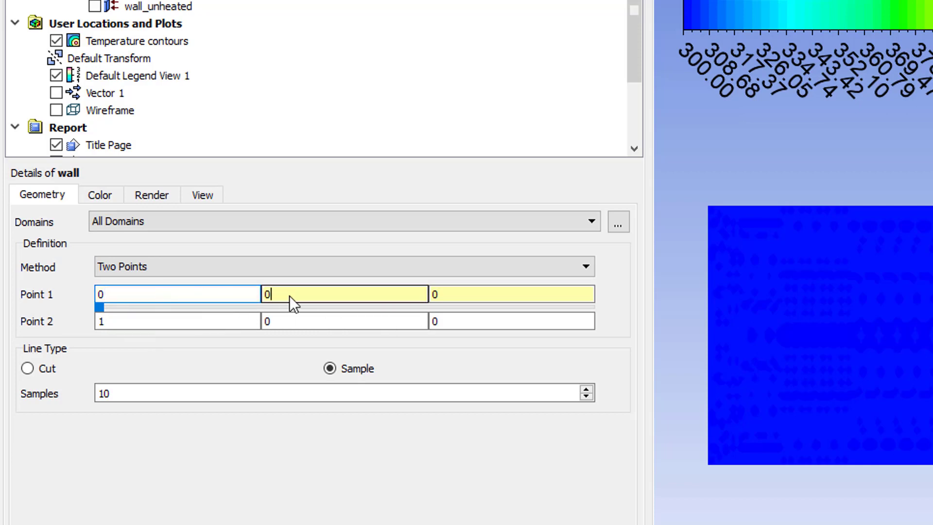
type(".06")
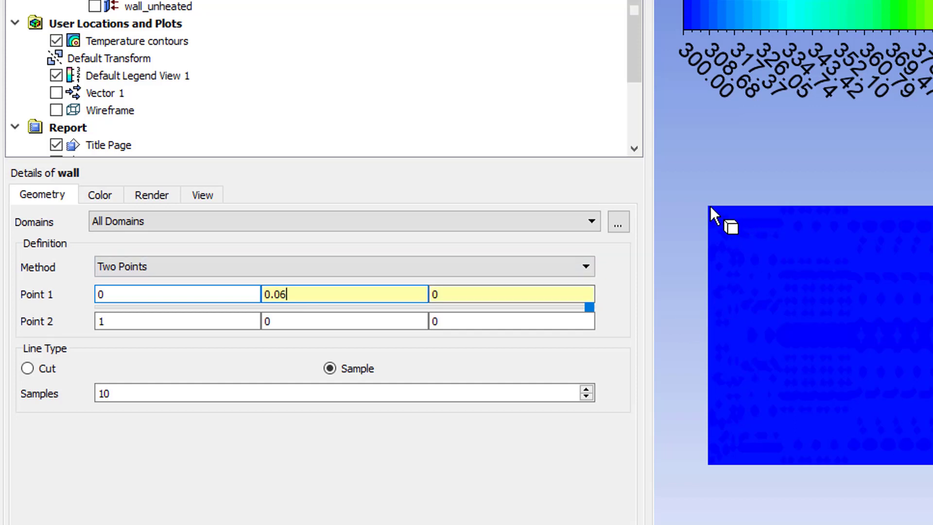
double_click(128, 321)
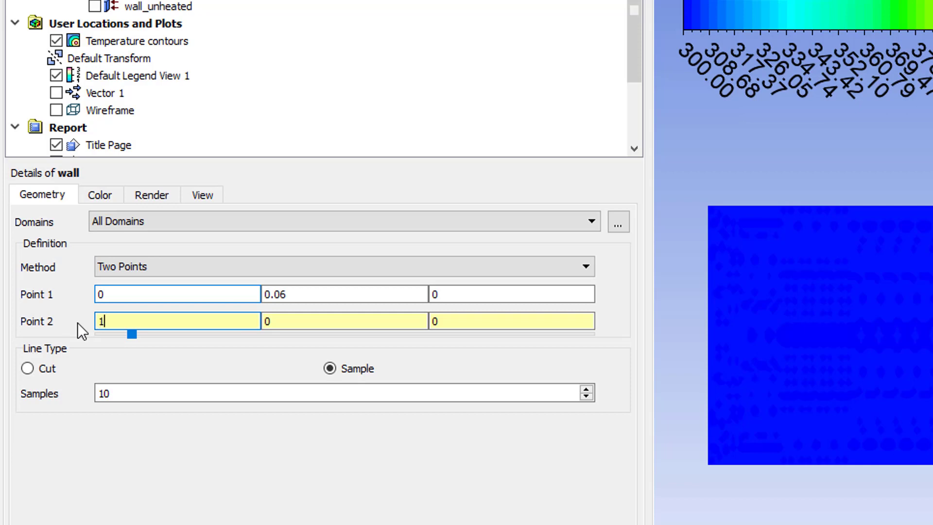
type("5")
left_click(347, 321)
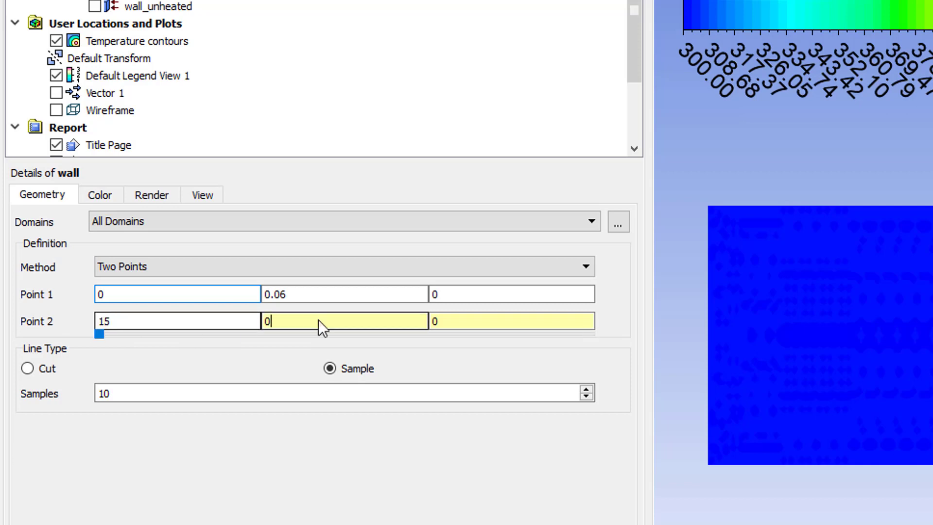
type(".06")
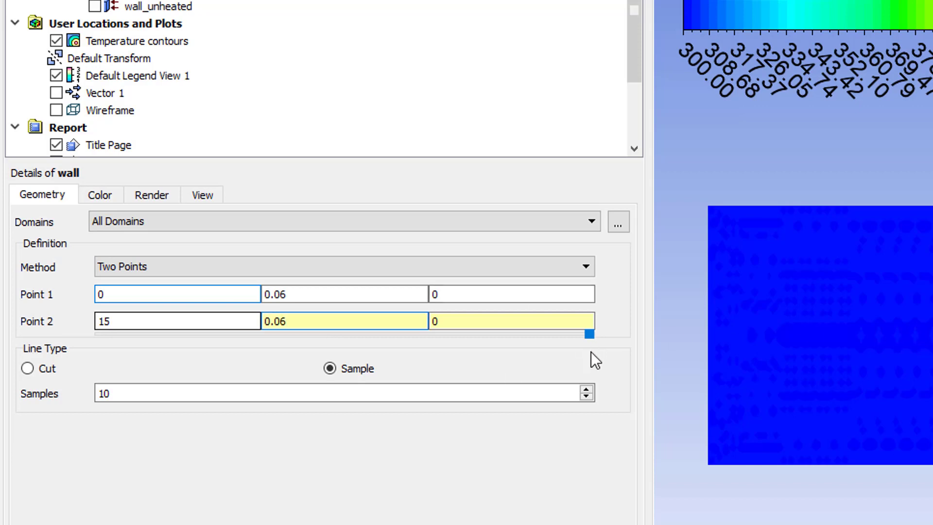
Set the wall line to 200 samples and apply its definition.
double_click(150, 393)
key("BackSpace")
type("200")
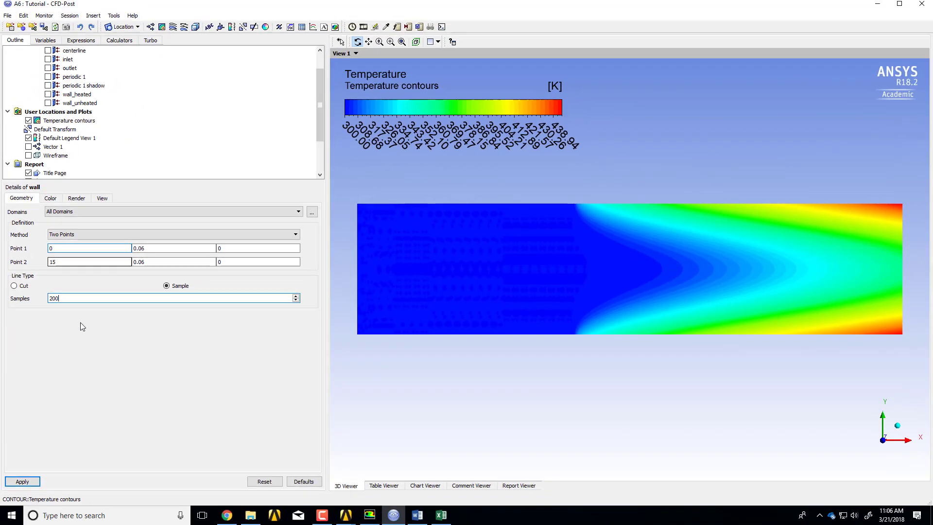
left_click(23, 482)
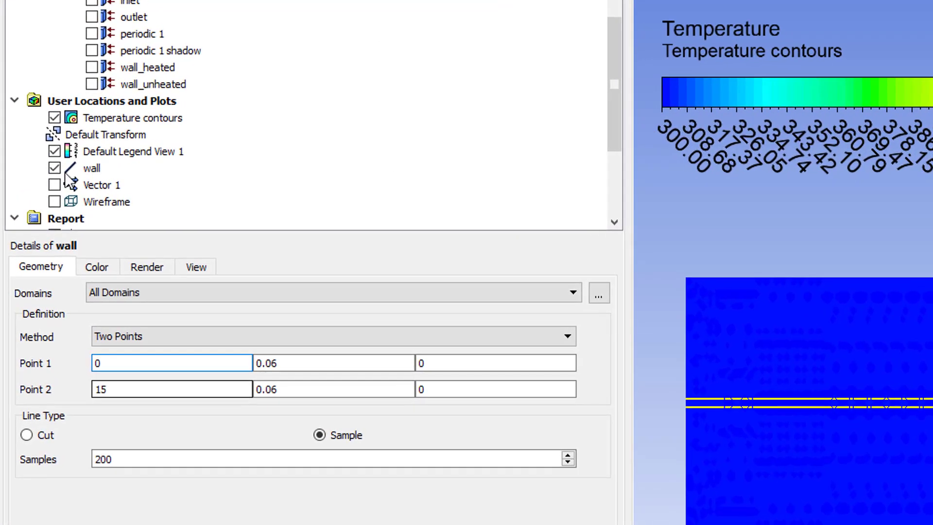
Hide the temperature contours and show the wireframe alongside the wall line in the 3D view.
left_click(68, 169)
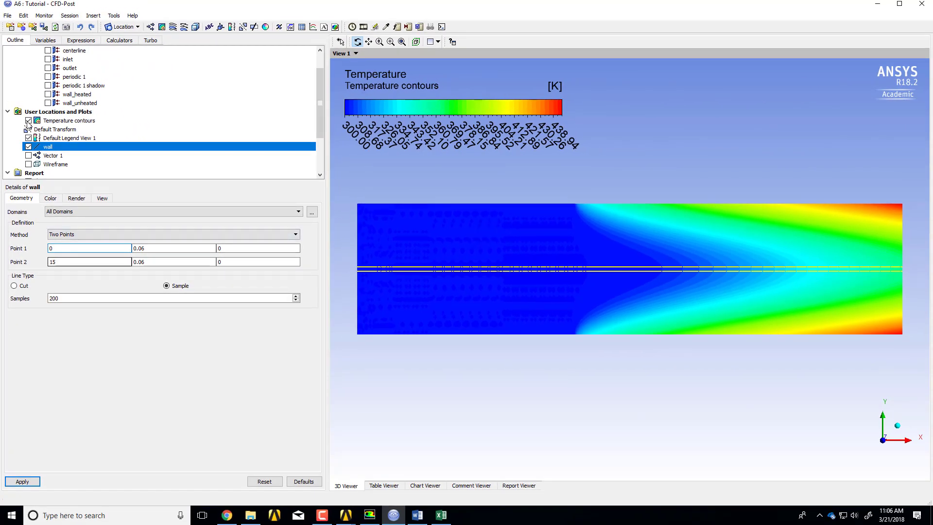
left_click(29, 120)
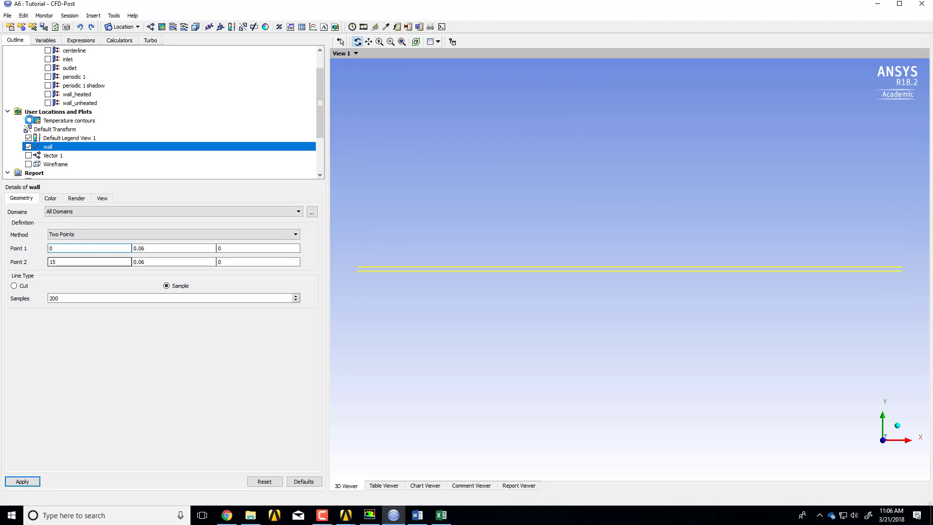
left_click(28, 164)
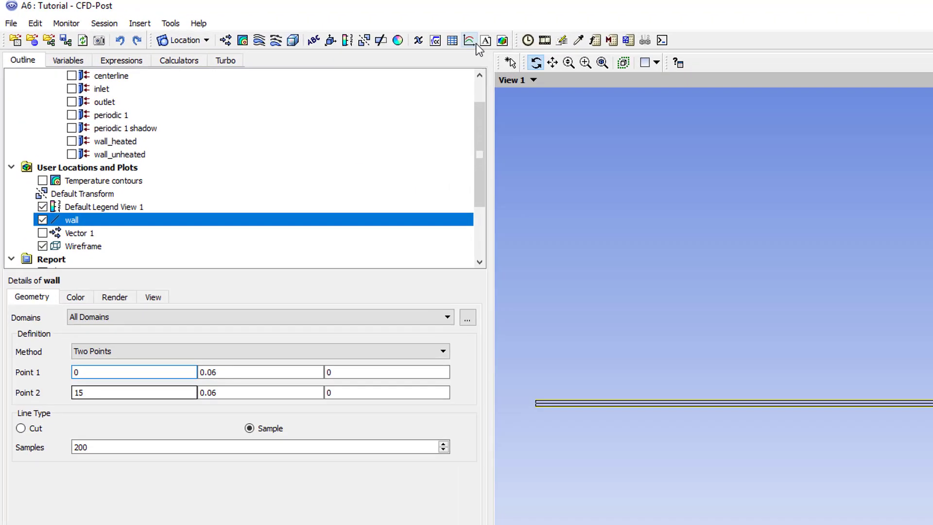
Insert a chart named "Axial temperature variation".
left_click(469, 41)
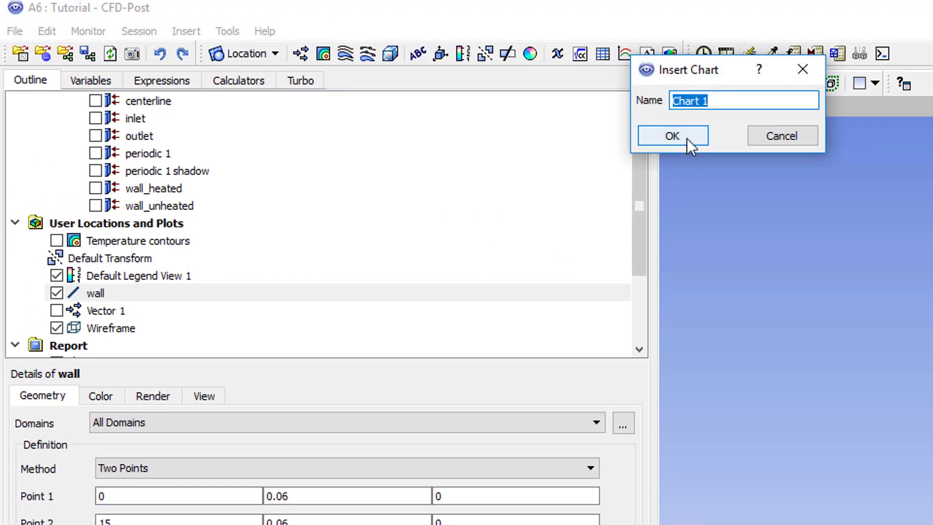
type("Axial")
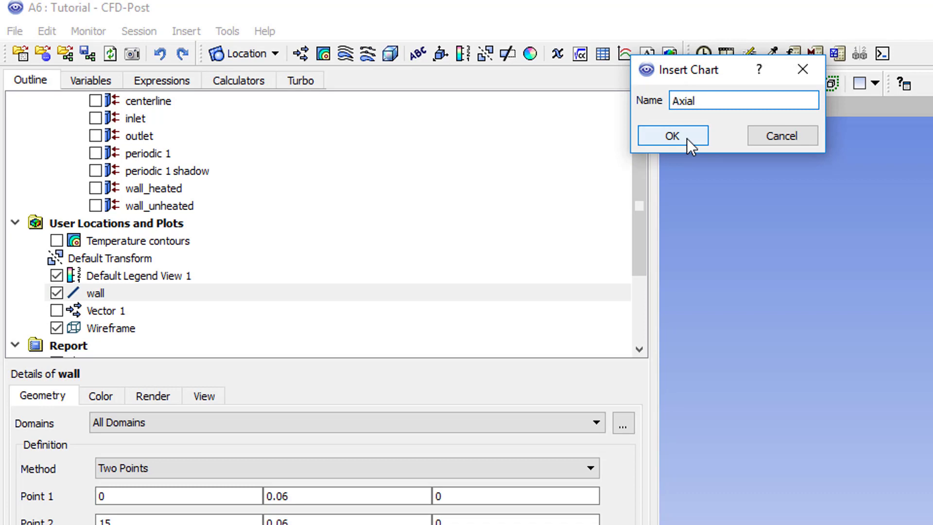
type(" temperature variation")
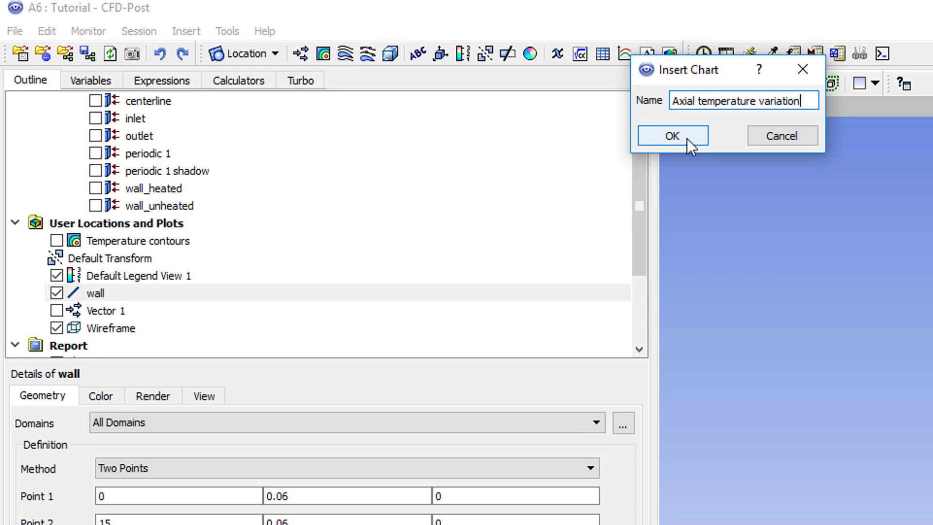
left_click(690, 137)
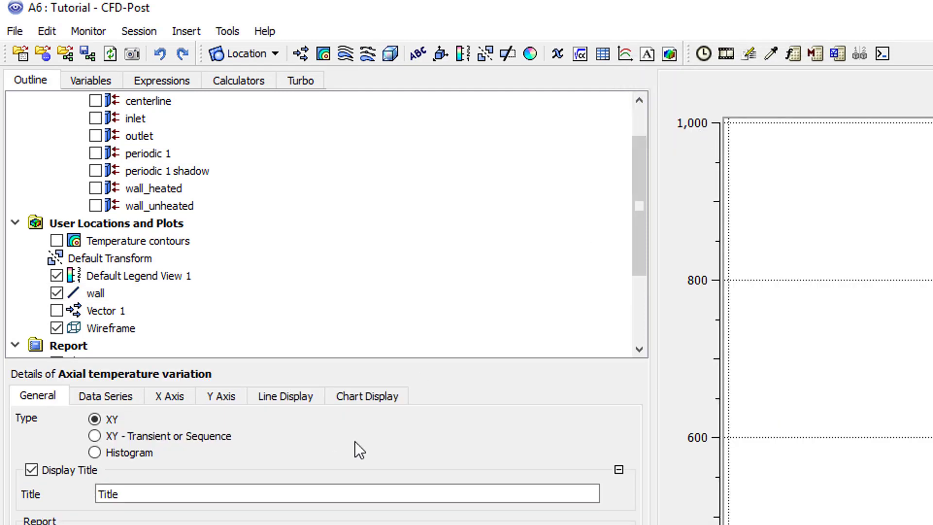
Use the wall line as the location data source for the chart's Series 1.
left_click(118, 399)
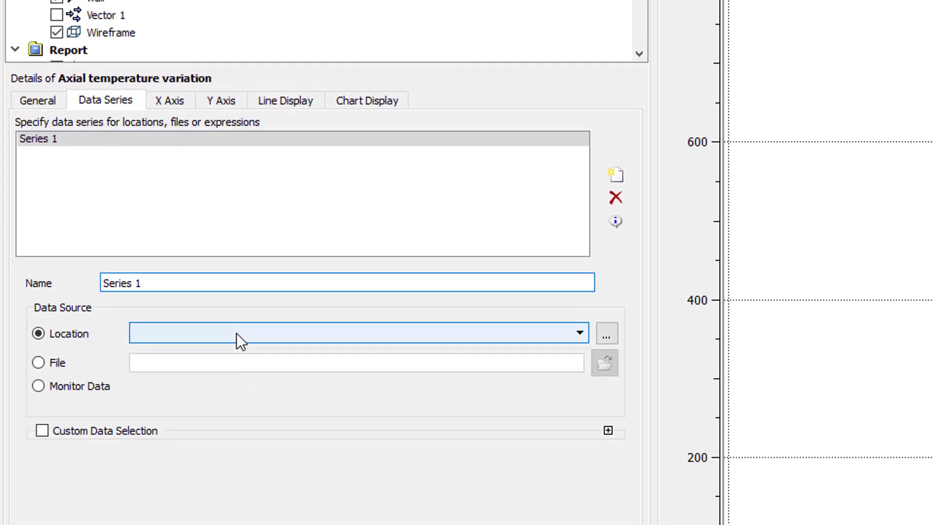
left_click(237, 334)
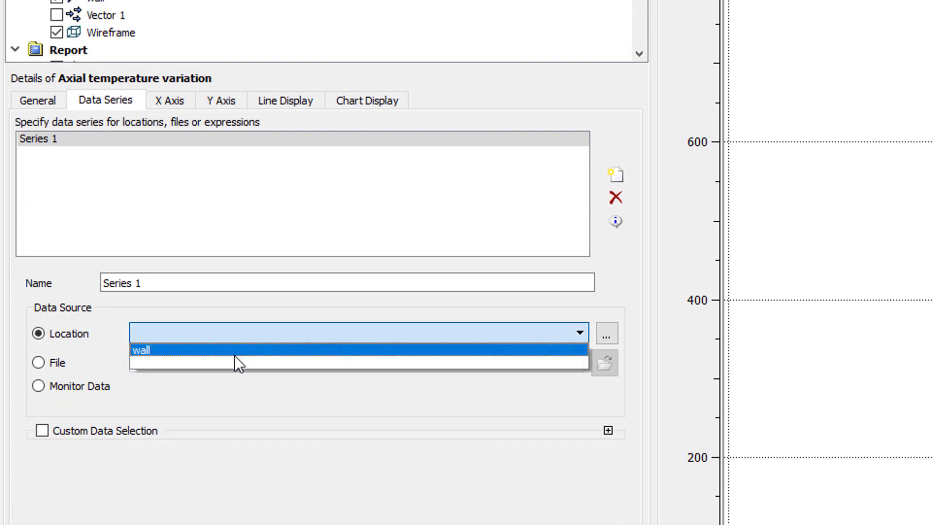
left_click(234, 355)
Set the chart's X axis variable to the X coordinate.
left_click(168, 103)
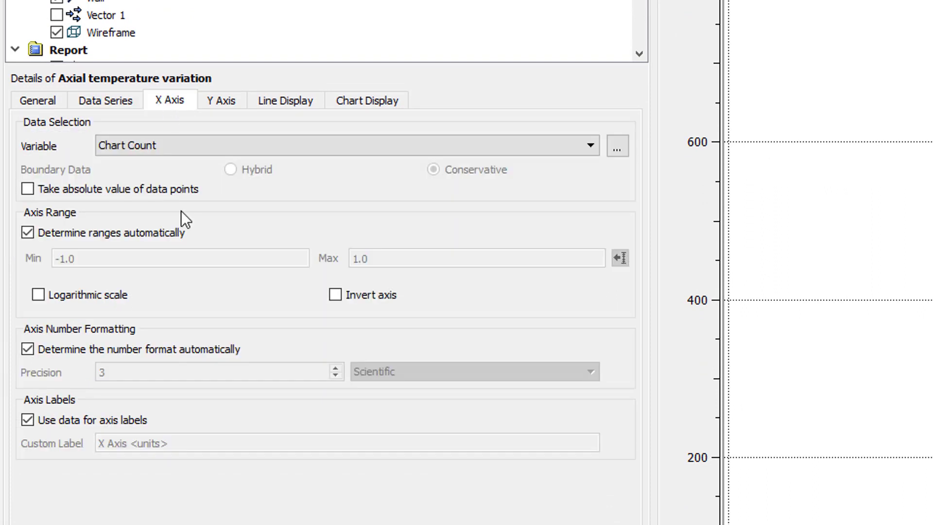
left_click(151, 146)
scroll(164, 259, "down", 2)
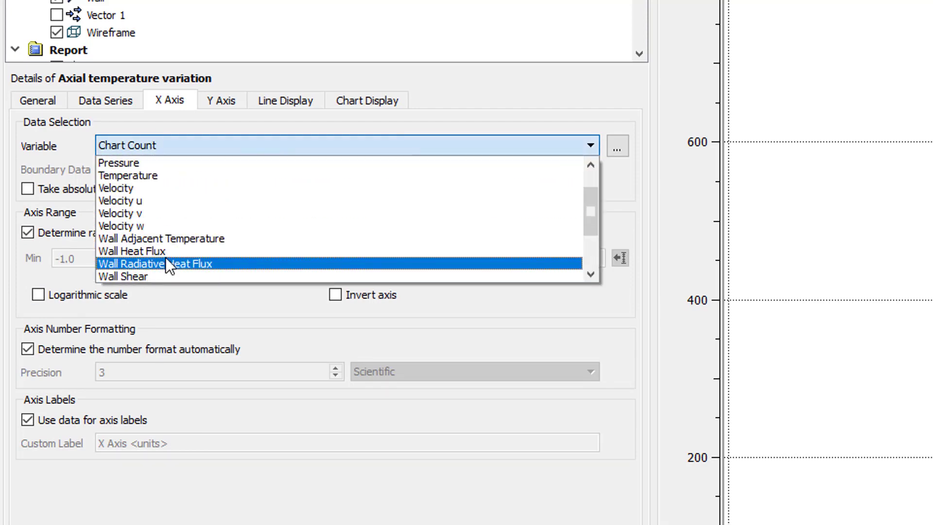
scroll(166, 256, "down", 1)
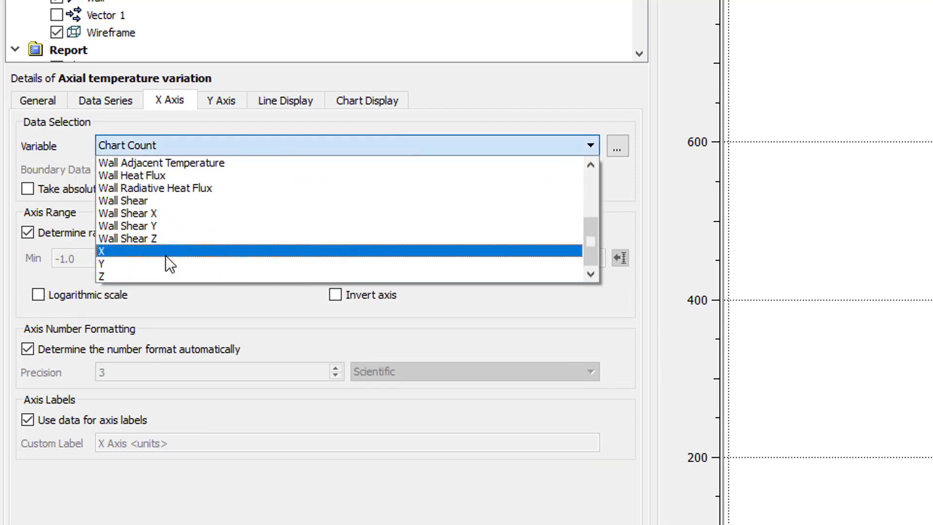
left_click(166, 252)
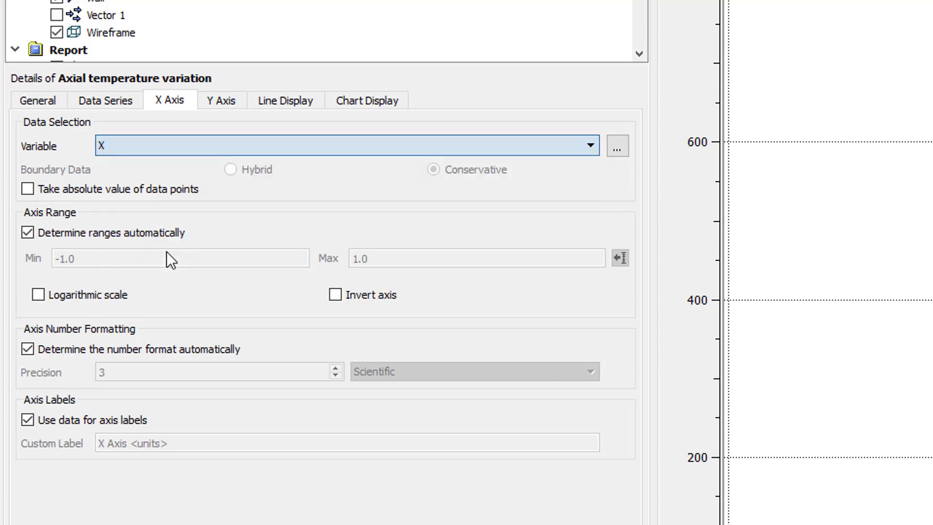
Set the chart's Y axis variable to Temperature and apply the settings to plot the chart.
left_click(224, 100)
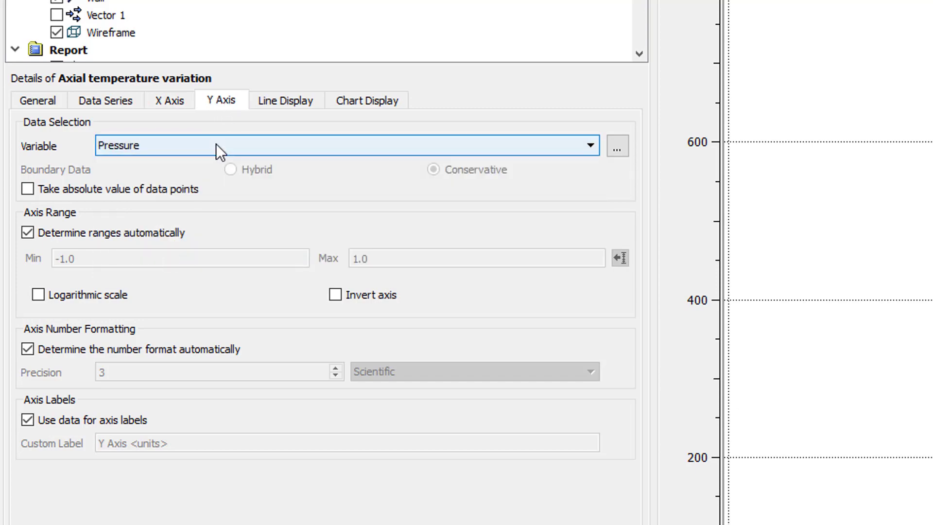
left_click(214, 146)
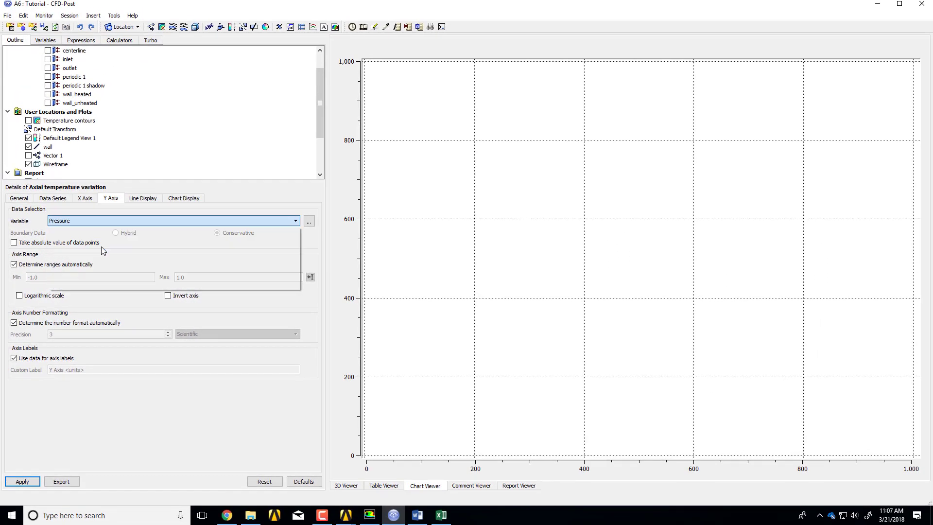
left_click(101, 246)
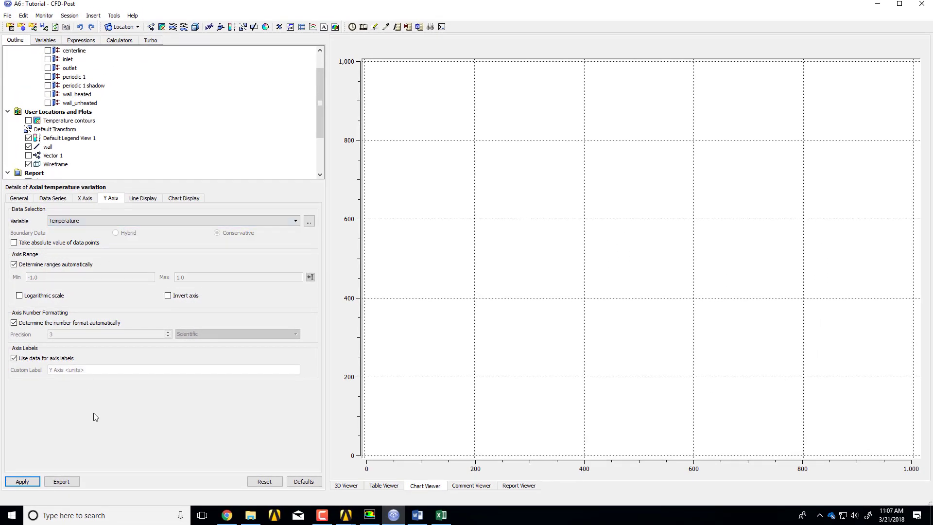
left_click(27, 481)
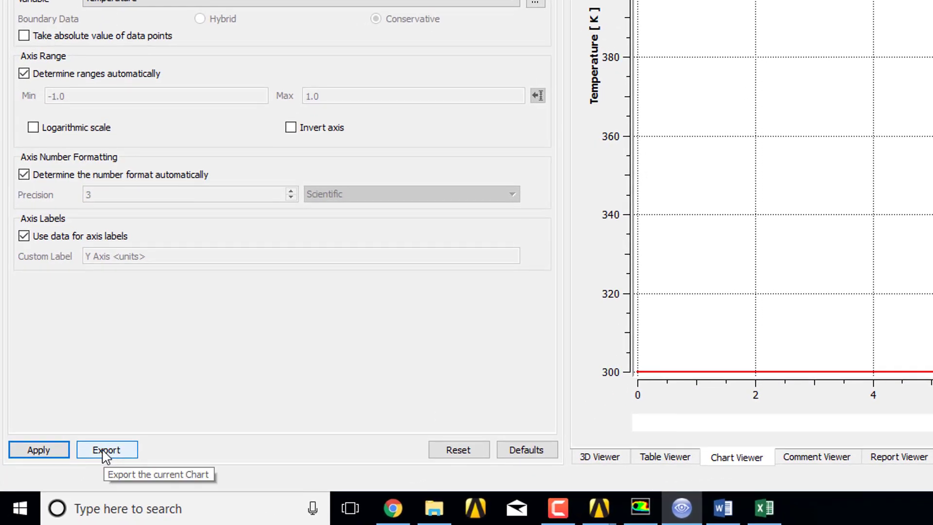
Export the chart data as a comma-separated values file named temp_wall in the Misc folder.
left_click(105, 451)
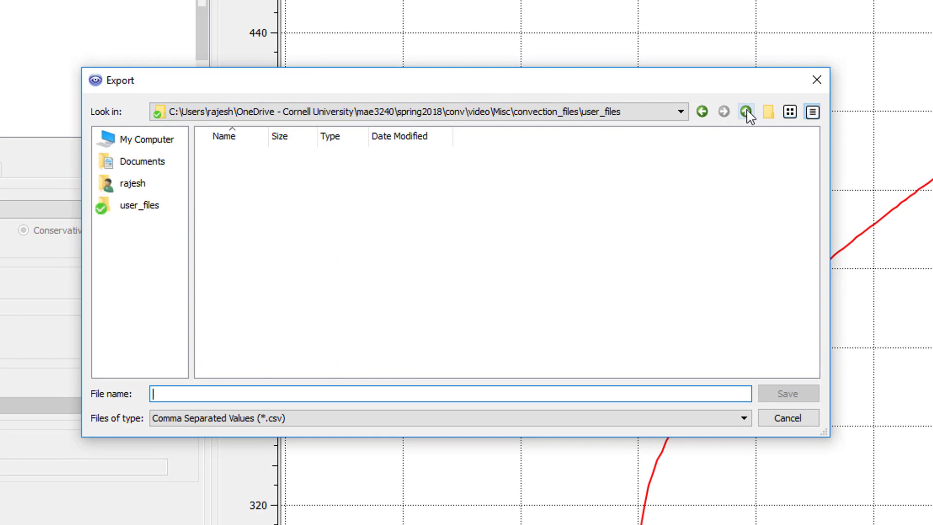
left_click(746, 113)
left_click(746, 113)
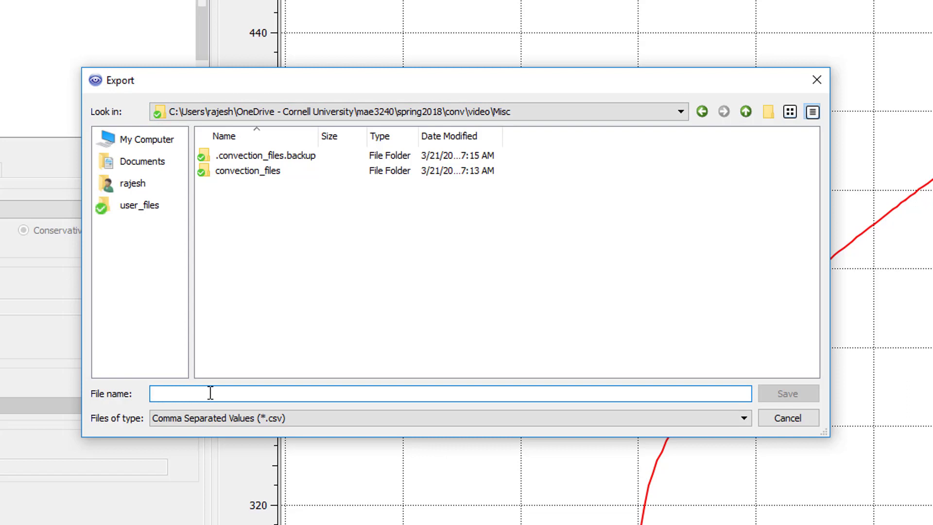
type("temp_wall")
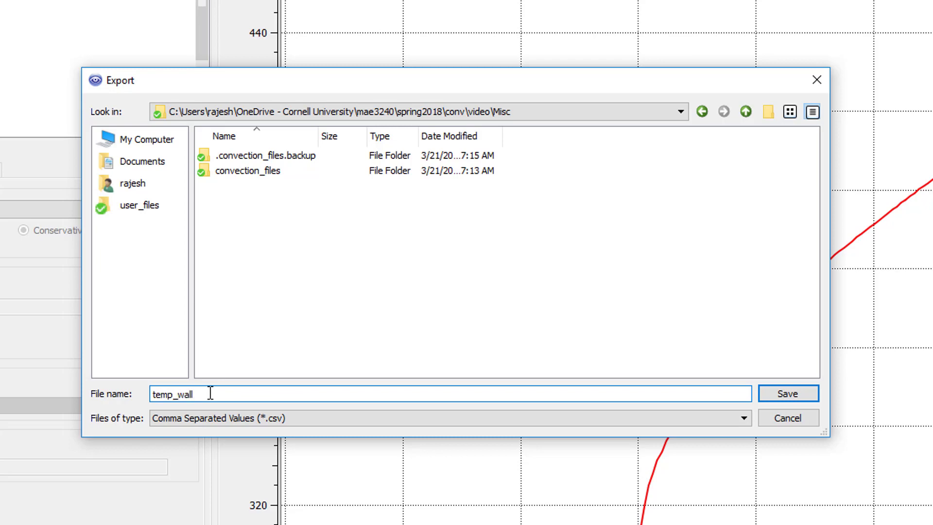
left_click(787, 393)
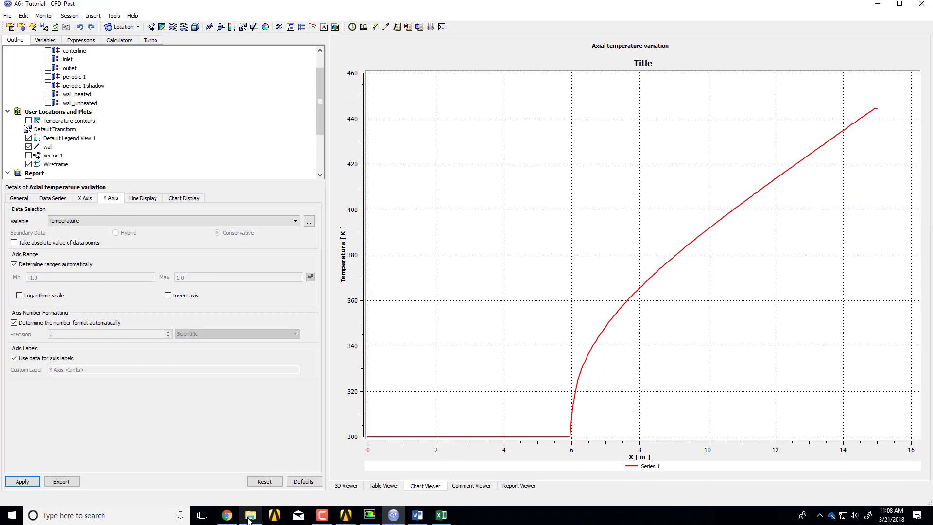
Open the exported temp_wall file in Excel to check its X and temperature data, close it and return to CFD-Post.
left_click(250, 516)
double_click(217, 102)
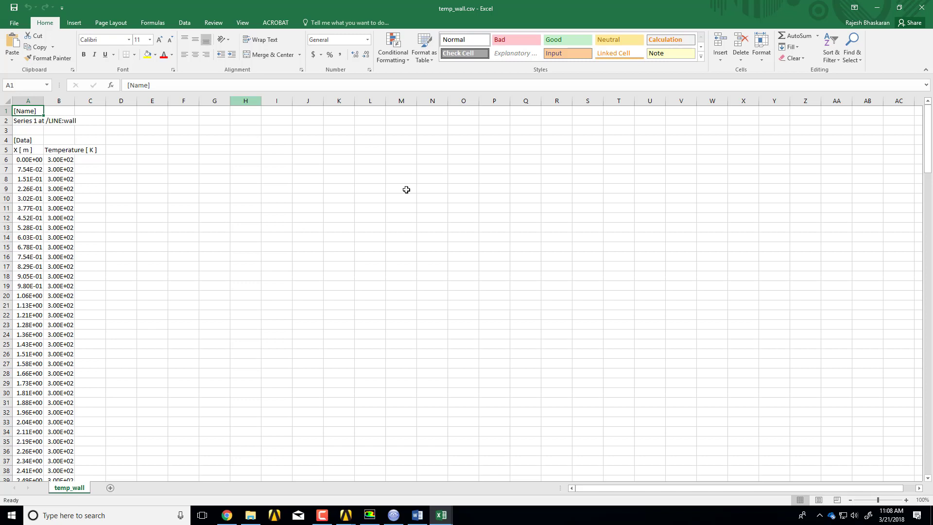
left_click(922, 11)
key("alt+Tab")
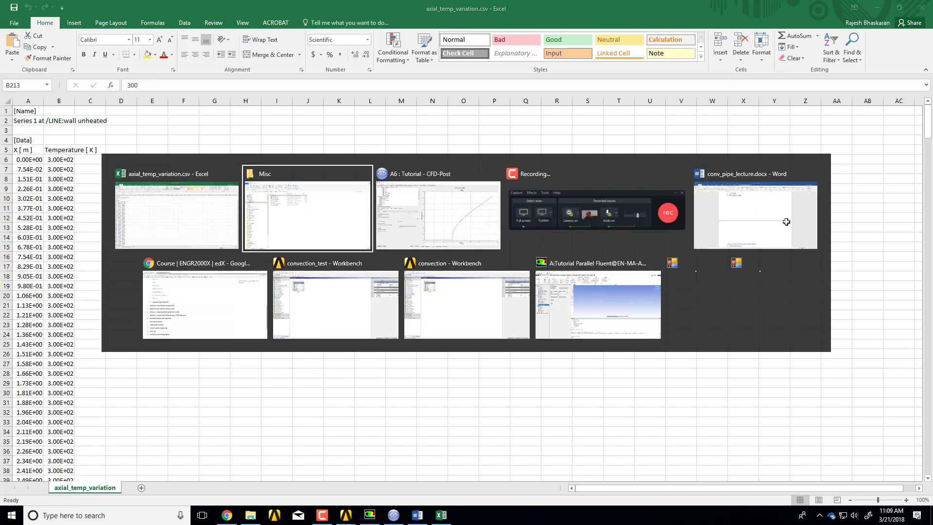
key("alt+Tab")
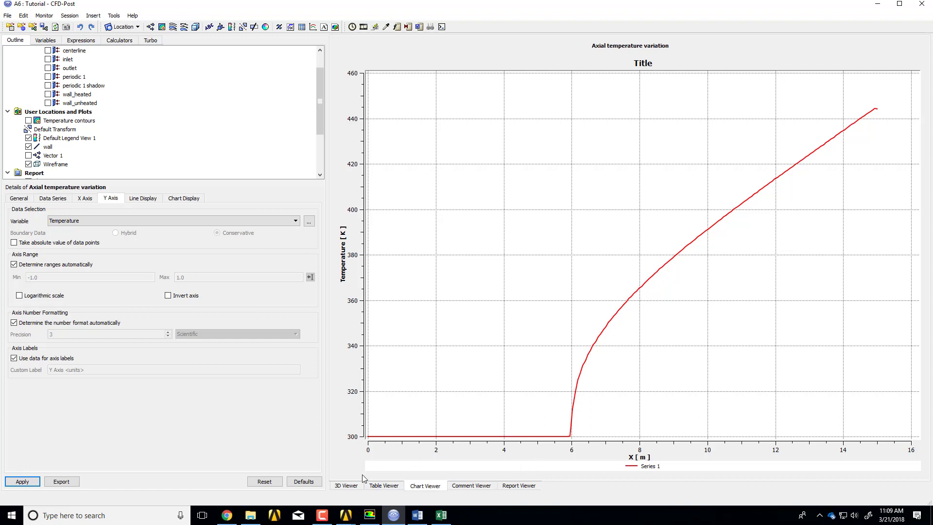
Return to the 3D view of the pipe and enlarge the pipe's inlet end.
left_click(346, 485)
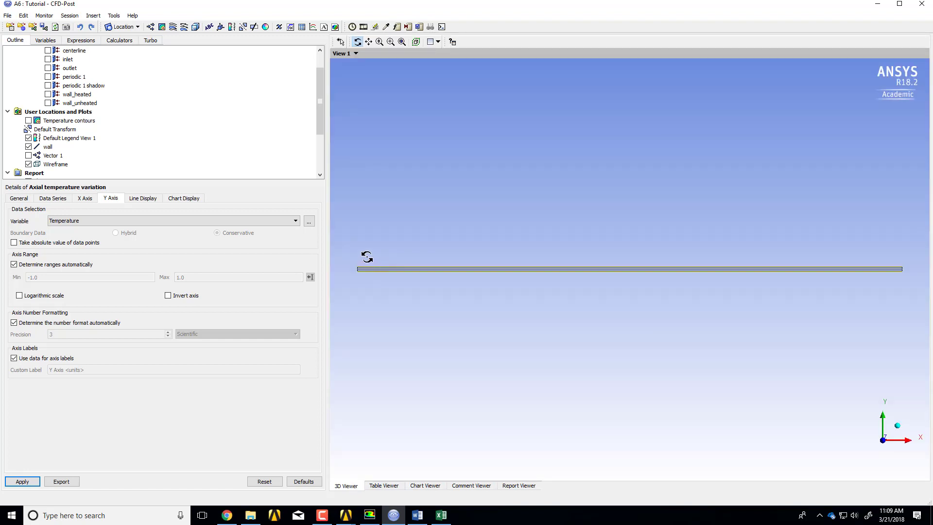
right_click_drag(351, 257, 391, 288)
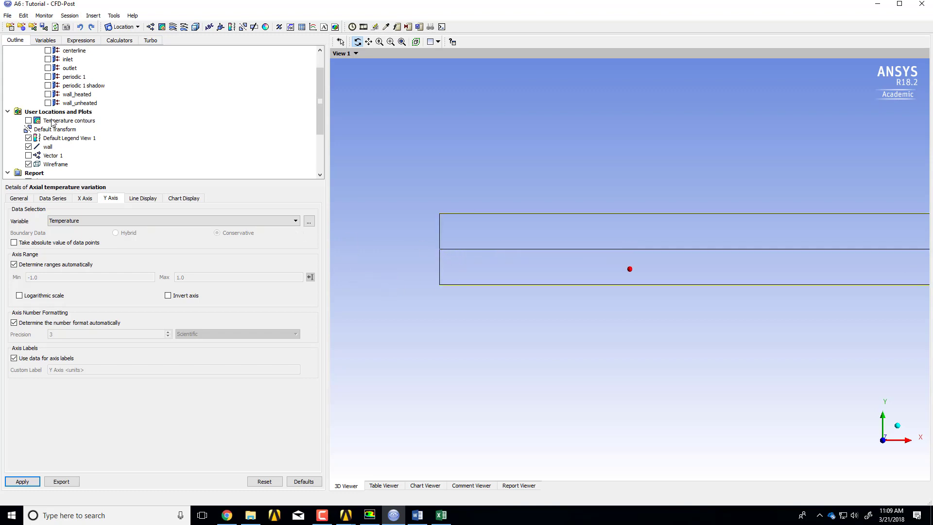
left_click(49, 148)
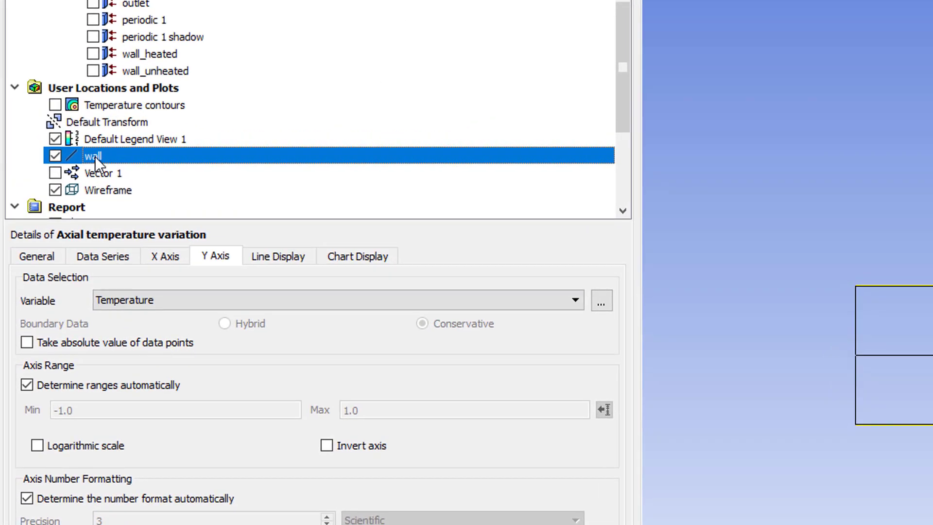
right_click(48, 147)
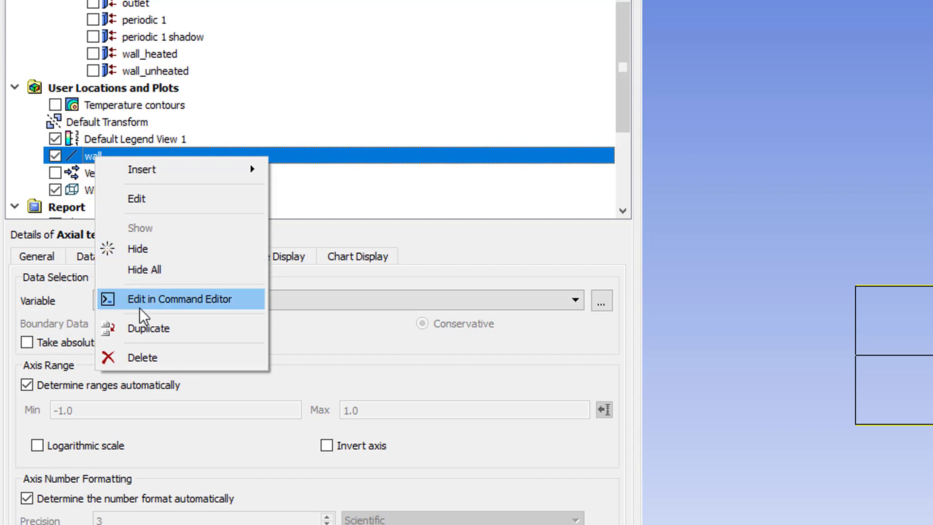
left_click(145, 326)
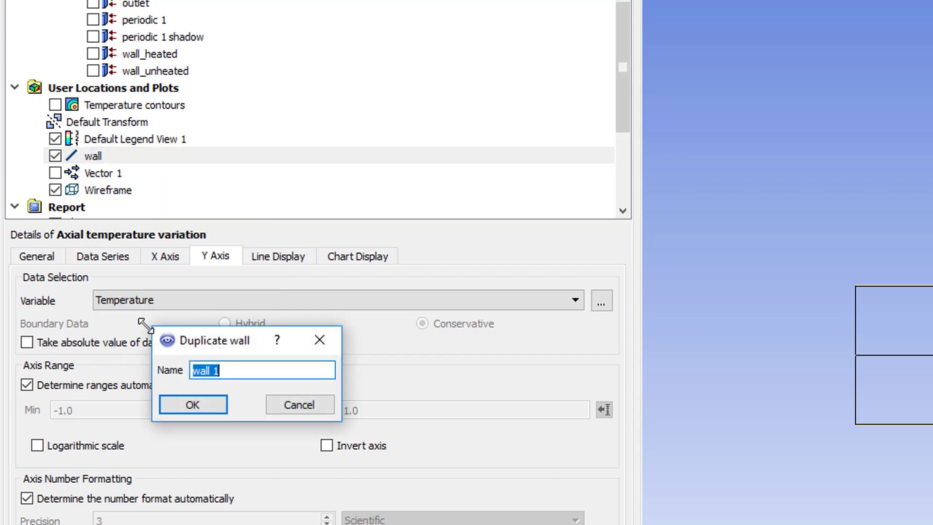
type("centerline")
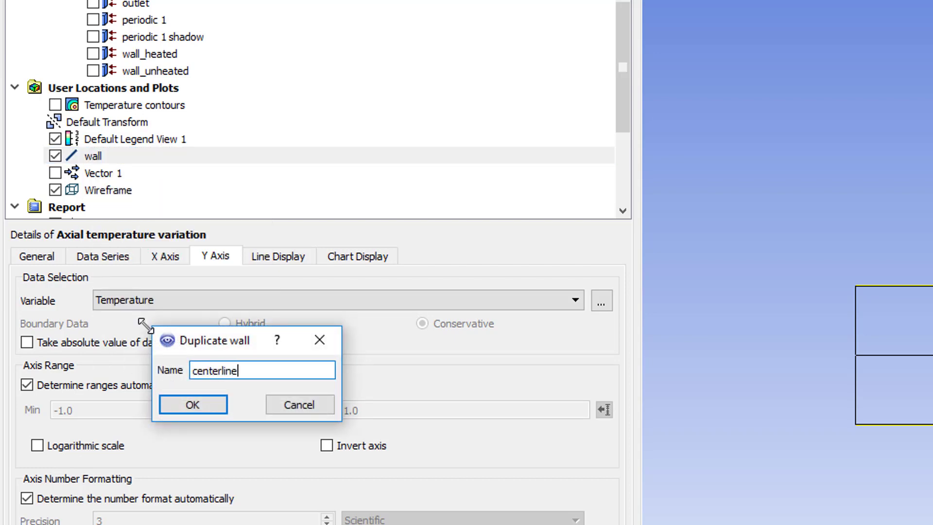
left_click(178, 404)
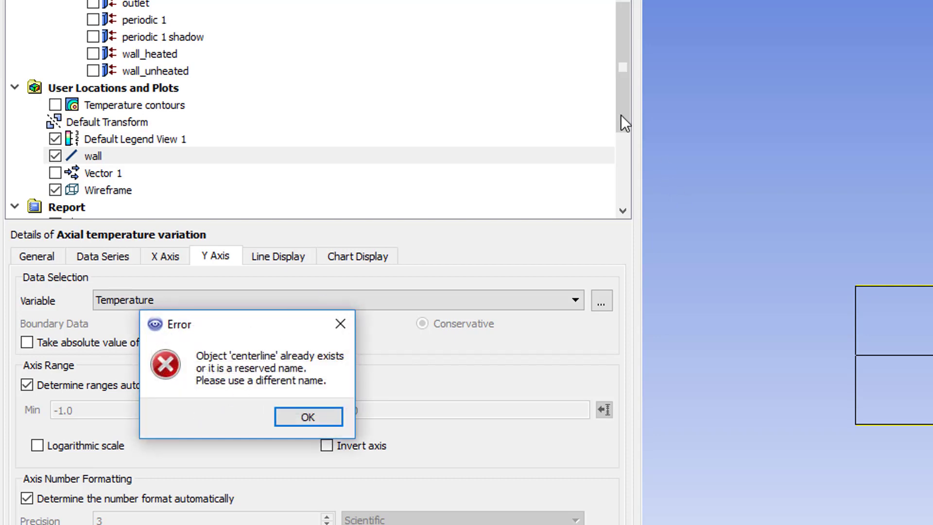
left_click(310, 409)
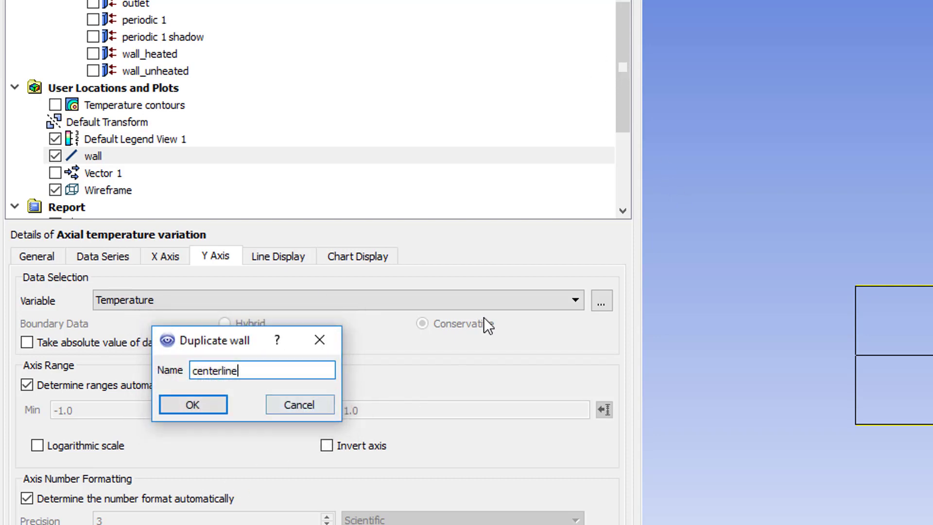
left_click(297, 407)
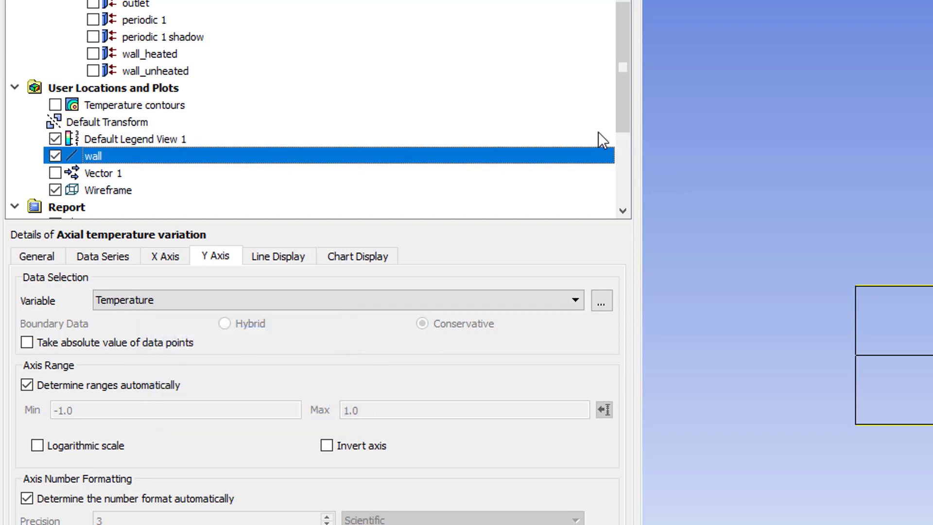
Duplicate the wall line under the name "my centerline".
scroll(625, 115, "up", 1)
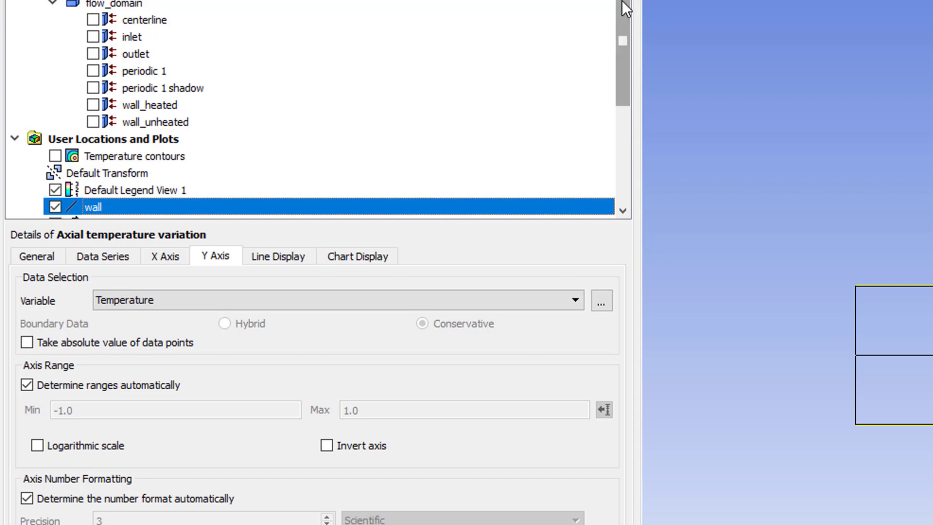
right_click(284, 206)
left_click(355, 378)
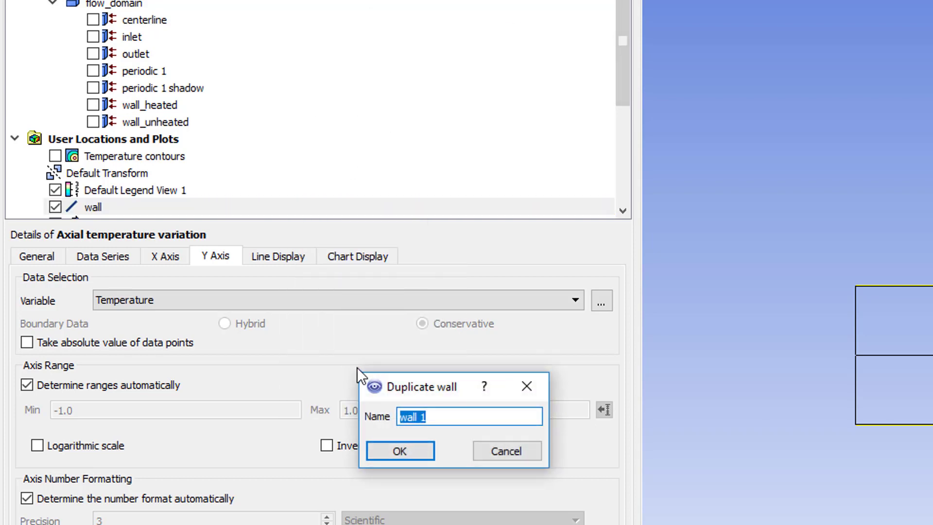
type("my centerline")
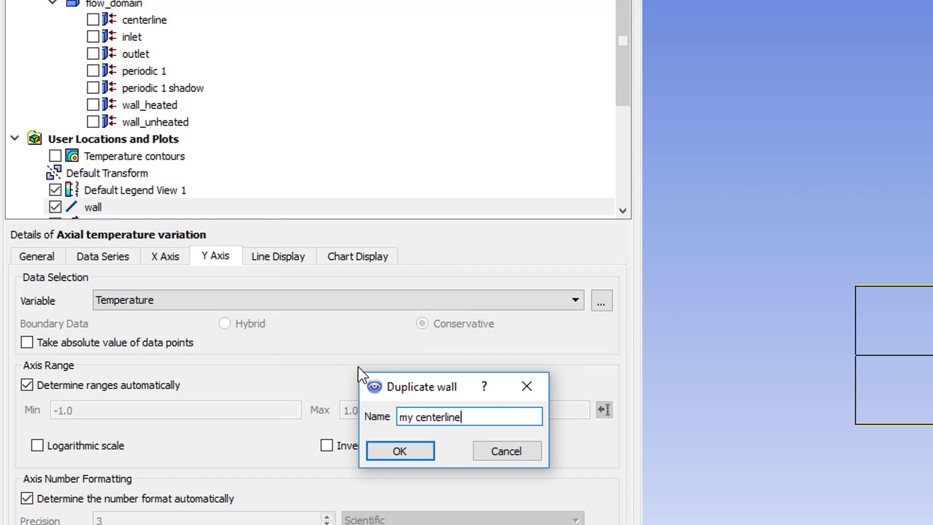
left_click(407, 451)
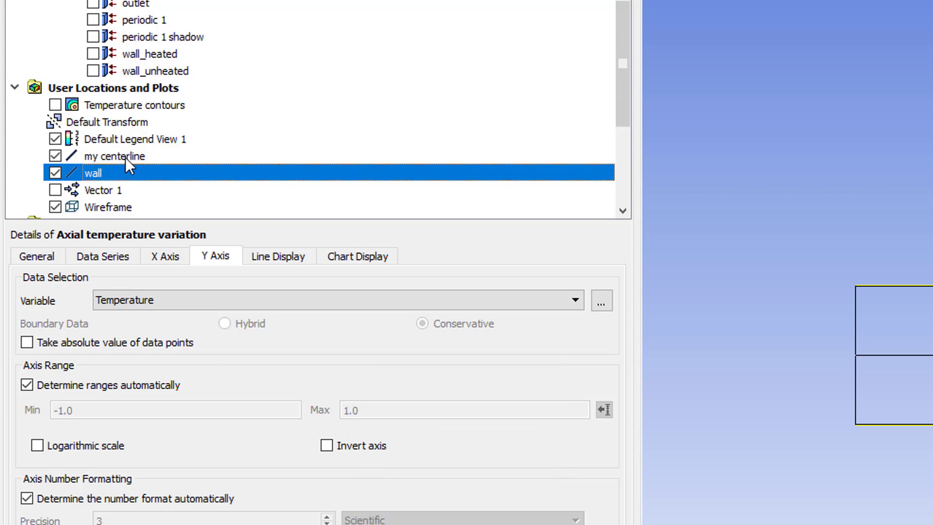
Set the Y coordinate of both end points of the my centerline line to 0 and apply the change.
left_click(125, 156)
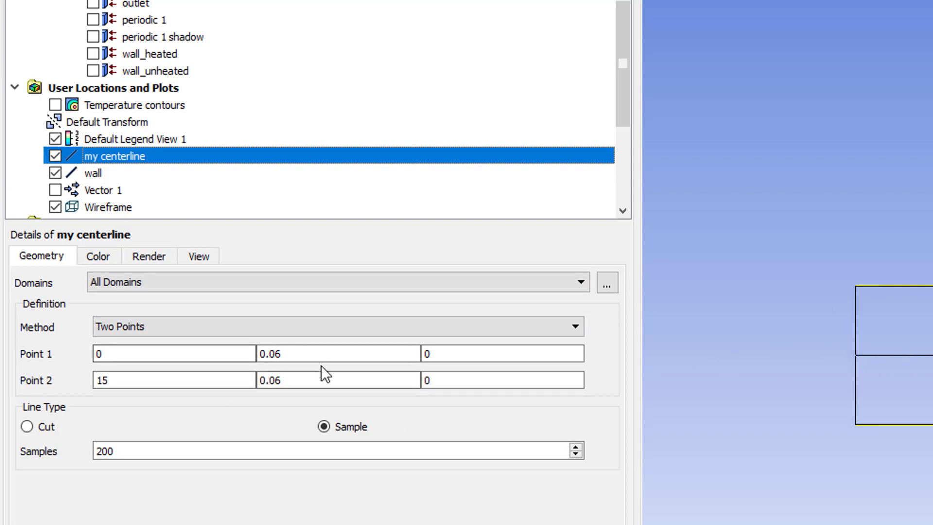
left_click(280, 354)
left_click_drag(280, 354, 194, 354)
type("0")
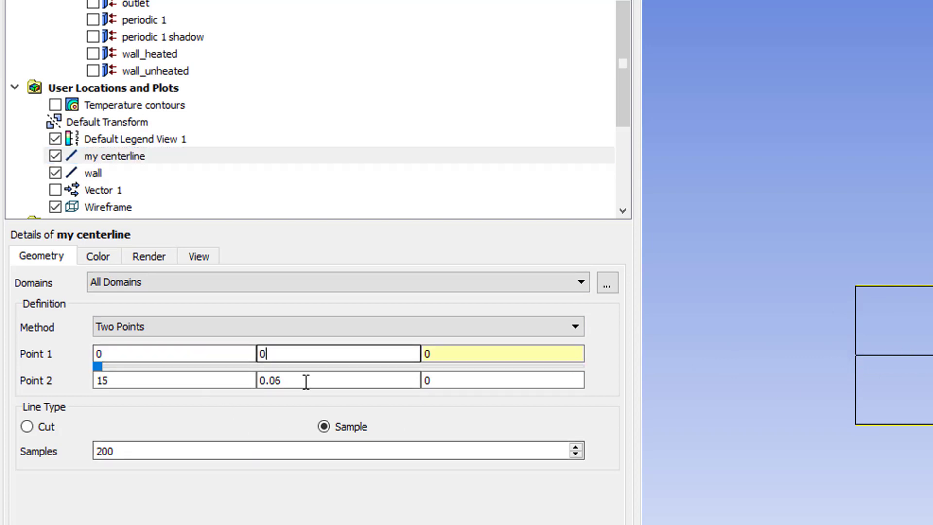
left_click_drag(304, 381, 171, 379)
type("0")
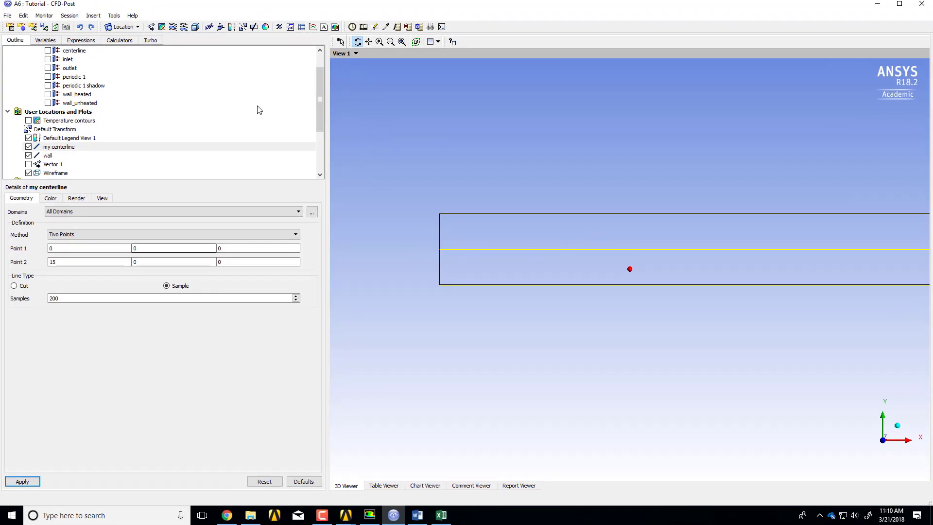
Add a second data series located on my centerline to the Axial temperature variation chart and apply it.
left_click(425, 485)
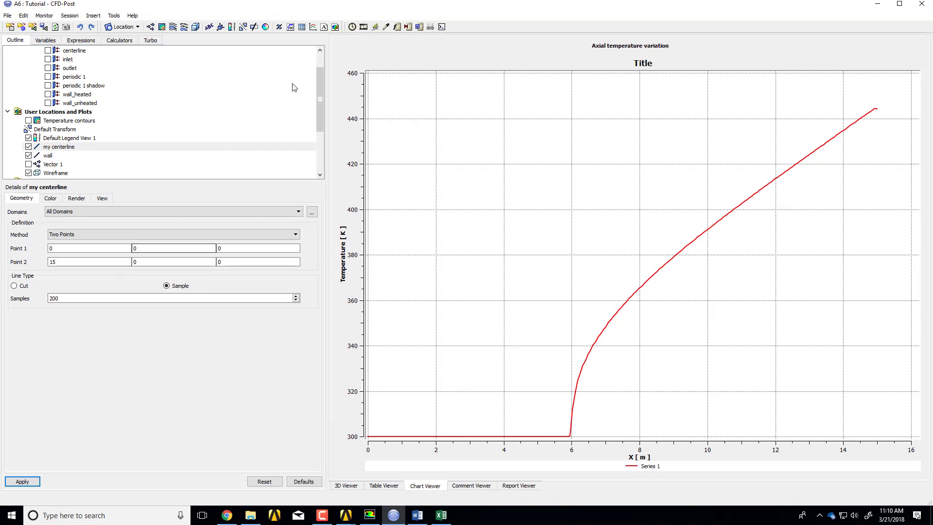
scroll(317, 99, "down", 3)
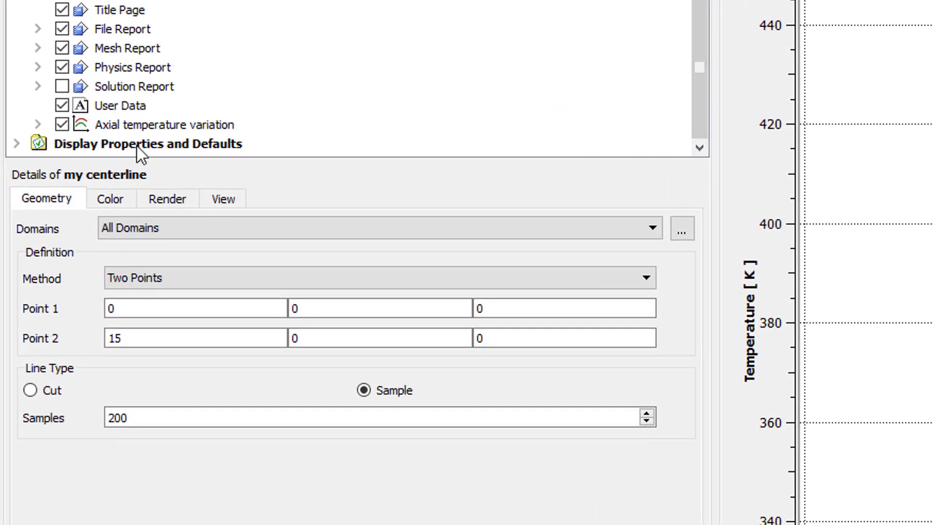
double_click(135, 126)
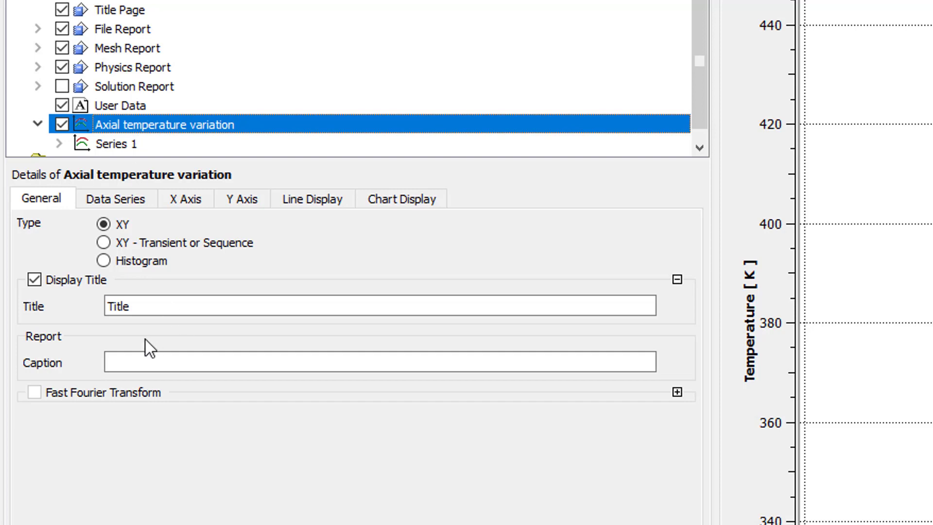
left_click(124, 199)
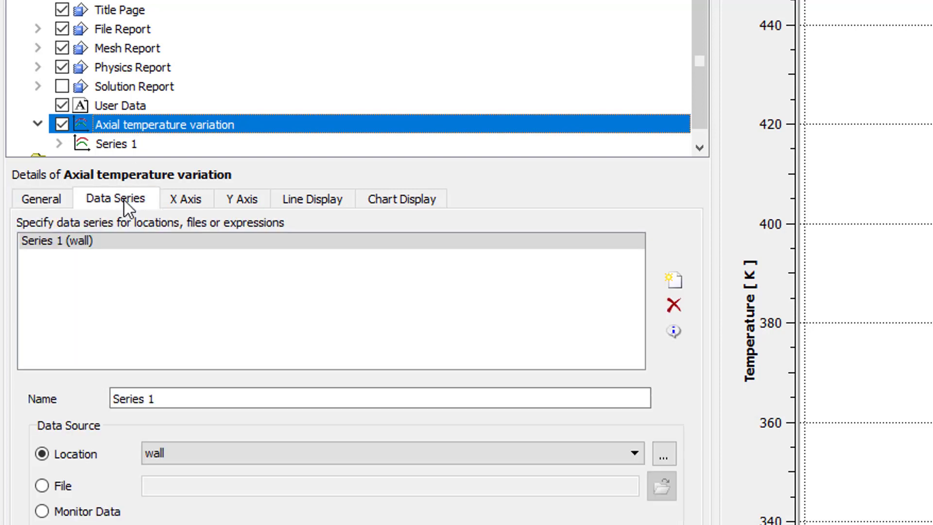
left_click(673, 280)
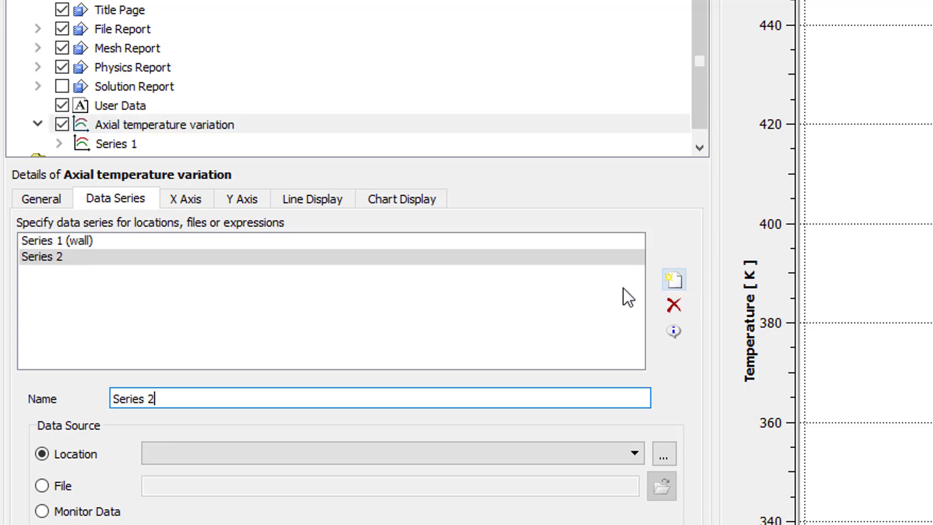
left_click(238, 453)
left_click(240, 471)
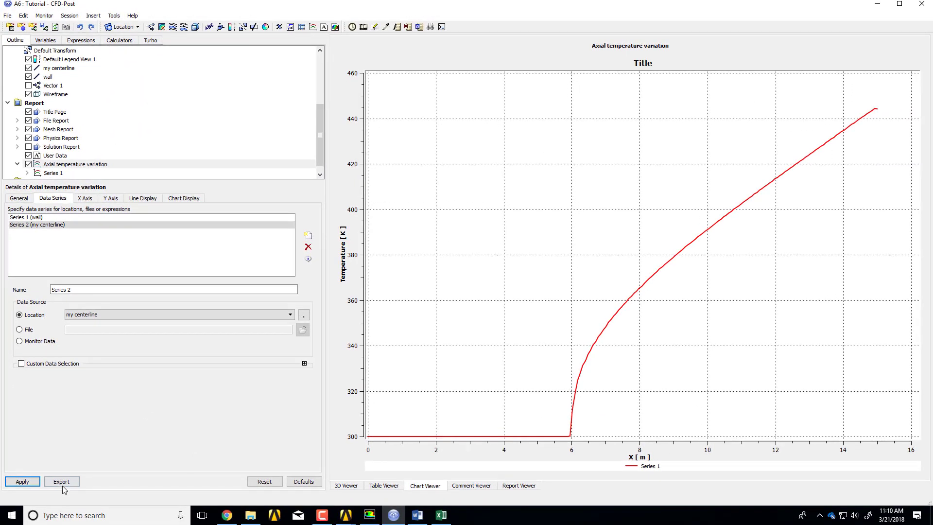
left_click(27, 524)
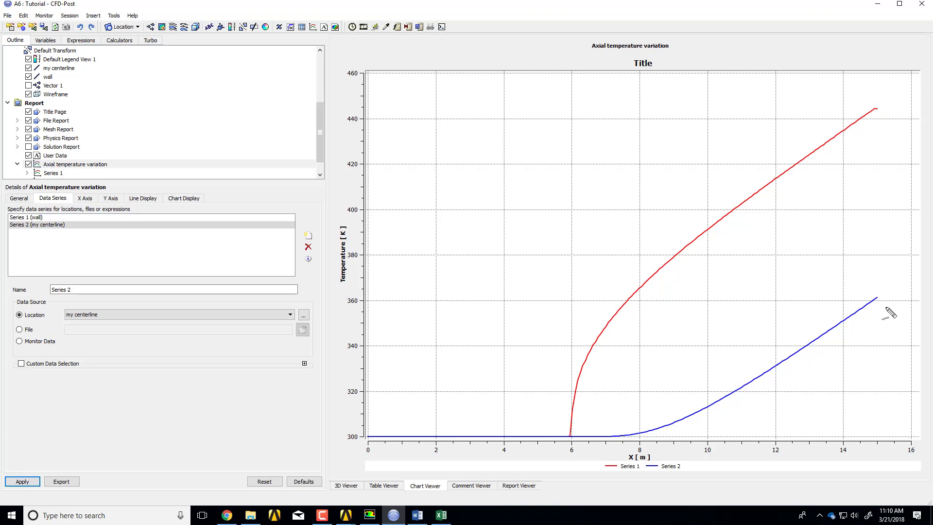
left_click_drag(881, 292, 892, 286)
mouse_move(887, 289)
left_mouse_down()
mouse_move(890, 304)
mouse_move(906, 315)
left_mouse_up()
left_click_drag(880, 90, 893, 83)
mouse_move(889, 89)
left_mouse_down()
mouse_move(892, 106)
mouse_move(907, 105)
left_mouse_up()
mouse_move(572, 437)
left_mouse_down()
mouse_move(724, 317)
mouse_move(710, 332)
mouse_move(851, 239)
mouse_move(890, 229)
mouse_move(894, 213)
mouse_move(890, 229)
mouse_move(913, 233)
left_mouse_up()
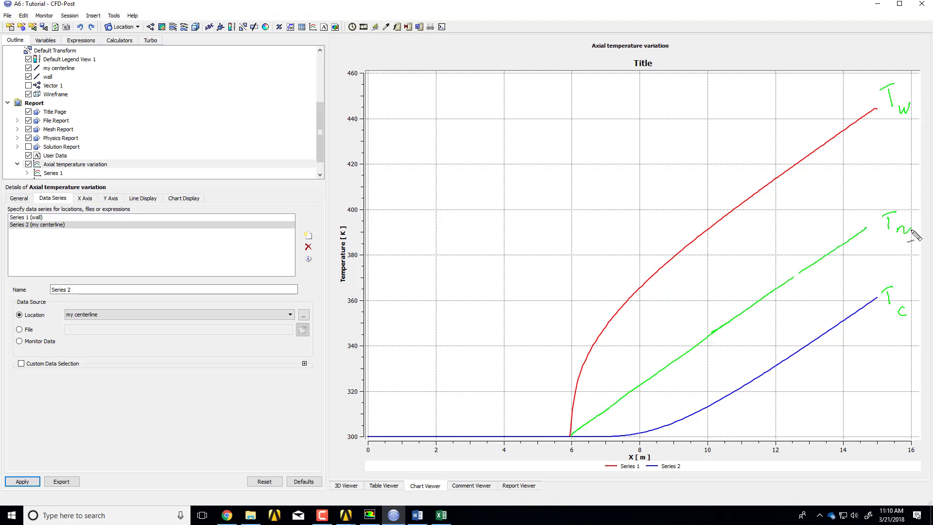
mouse_move(870, 176)
left_mouse_down()
mouse_move(869, 195)
mouse_move(882, 192)
left_mouse_up()
mouse_move(876, 185)
left_mouse_down()
mouse_move(913, 181)
mouse_move(899, 206)
mouse_move(910, 195)
mouse_move(916, 206)
left_mouse_up()
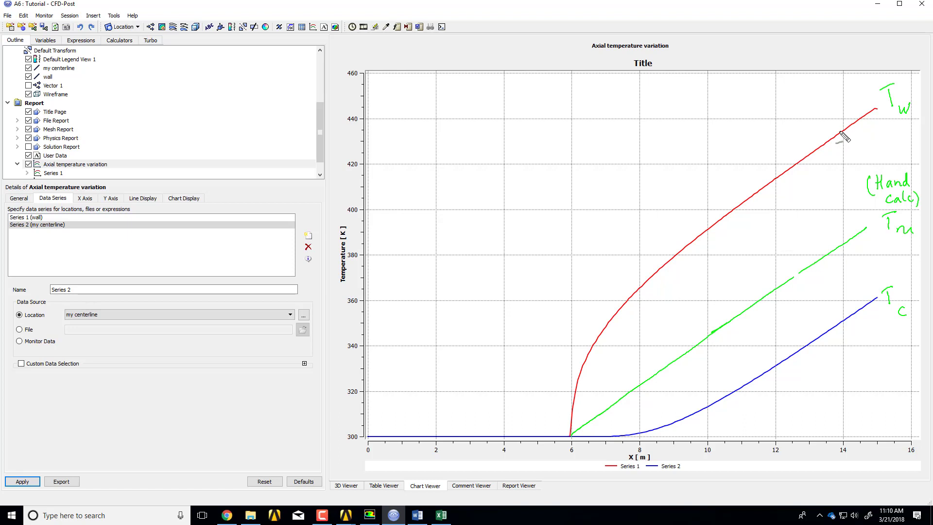
left_click_drag(849, 236, 836, 240)
mouse_move(839, 131)
left_mouse_down()
mouse_move(848, 128)
mouse_move(838, 240)
left_mouse_up()
left_click_drag(770, 178, 780, 174)
left_click_drag(770, 287, 785, 283)
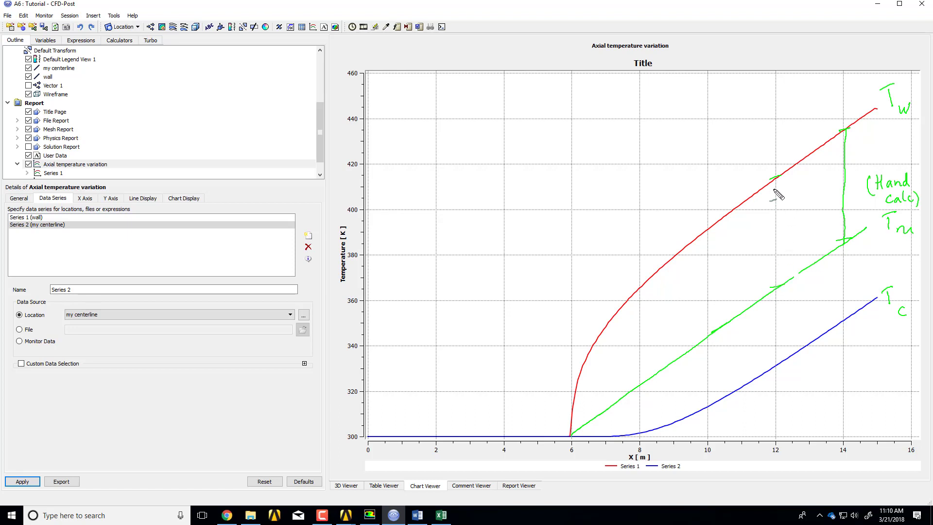
left_click_drag(775, 178, 772, 288)
left_click_drag(455, 141, 455, 169)
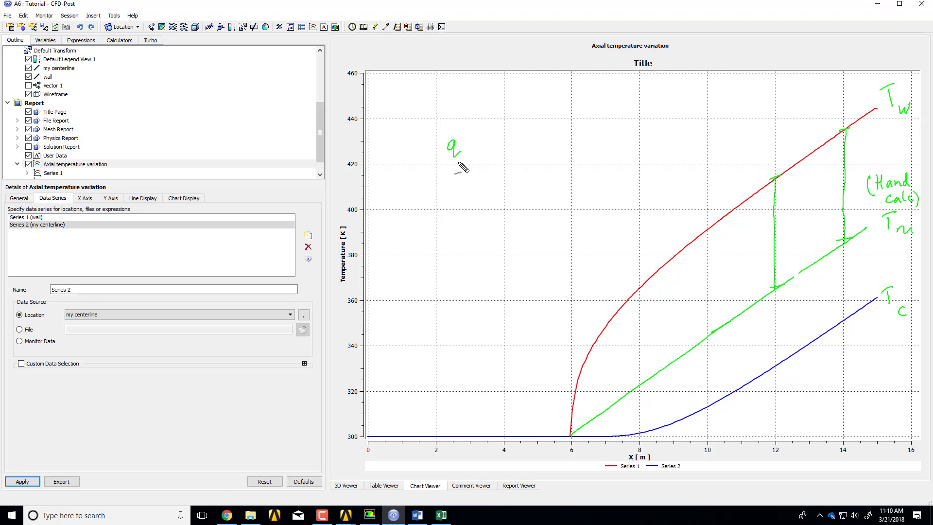
left_click_drag(459, 129, 459, 137)
mouse_move(465, 129)
left_mouse_down()
mouse_move(479, 148)
mouse_move(486, 139)
mouse_move(508, 158)
mouse_move(533, 136)
left_mouse_up()
mouse_move(522, 138)
left_mouse_down()
mouse_move(522, 157)
mouse_move(568, 133)
mouse_move(563, 158)
mouse_move(573, 166)
mouse_move(578, 158)
left_mouse_up()
left_click_drag(581, 128, 585, 163)
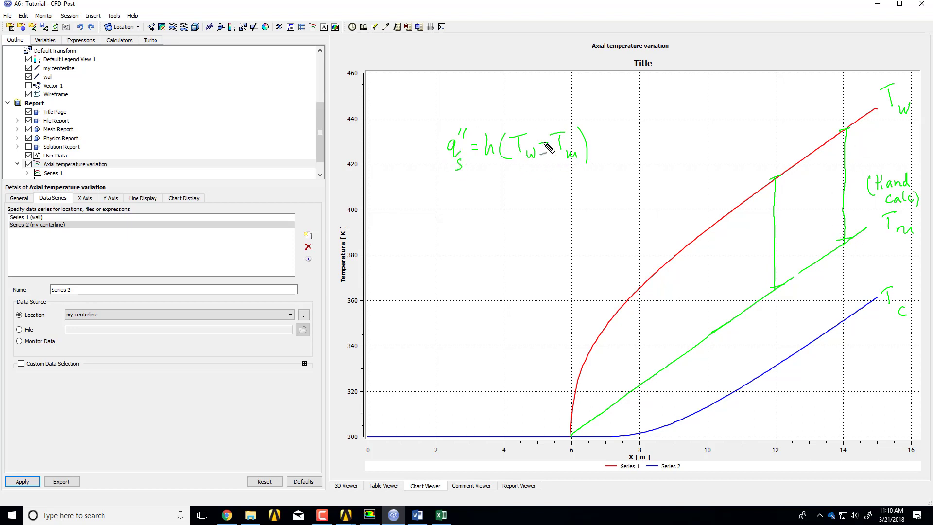
mouse_move(485, 180)
left_mouse_down()
mouse_move(497, 178)
mouse_move(486, 219)
mouse_move(525, 212)
left_mouse_up()
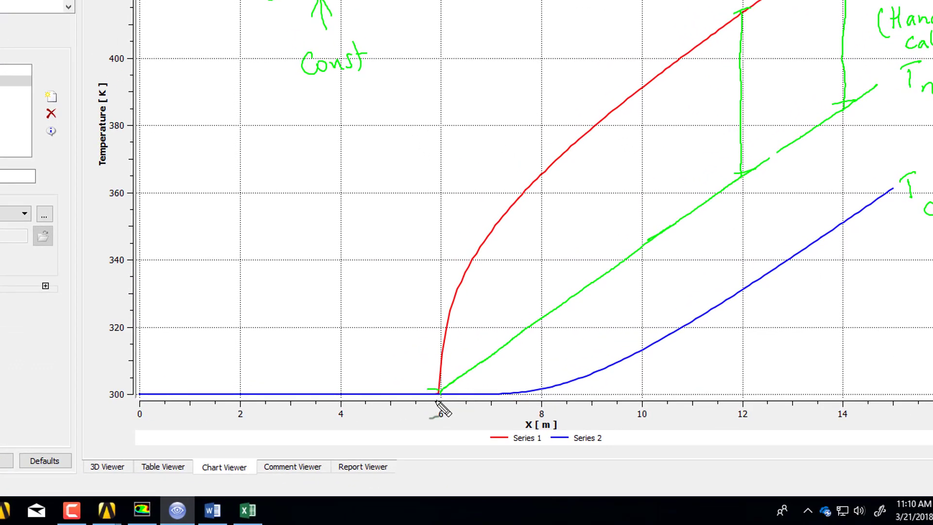
left_click_drag(427, 389, 439, 389)
left_click(499, 397)
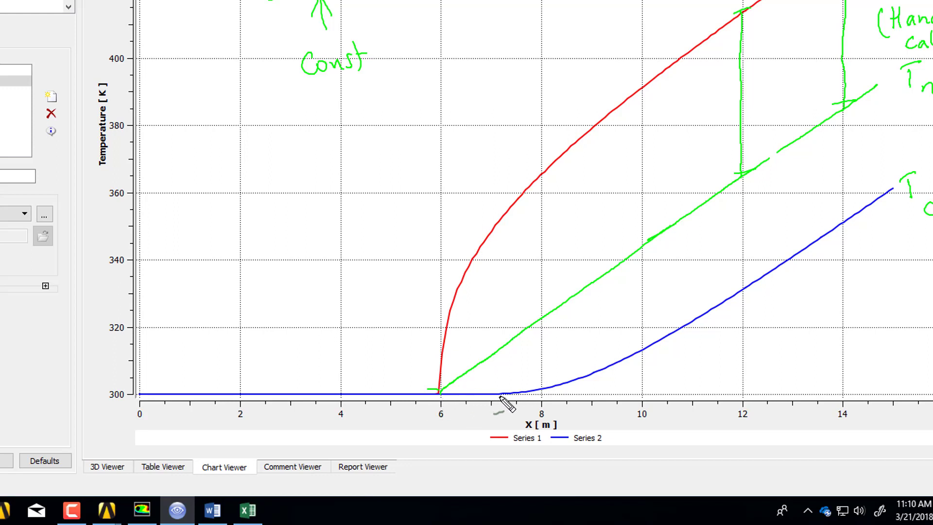